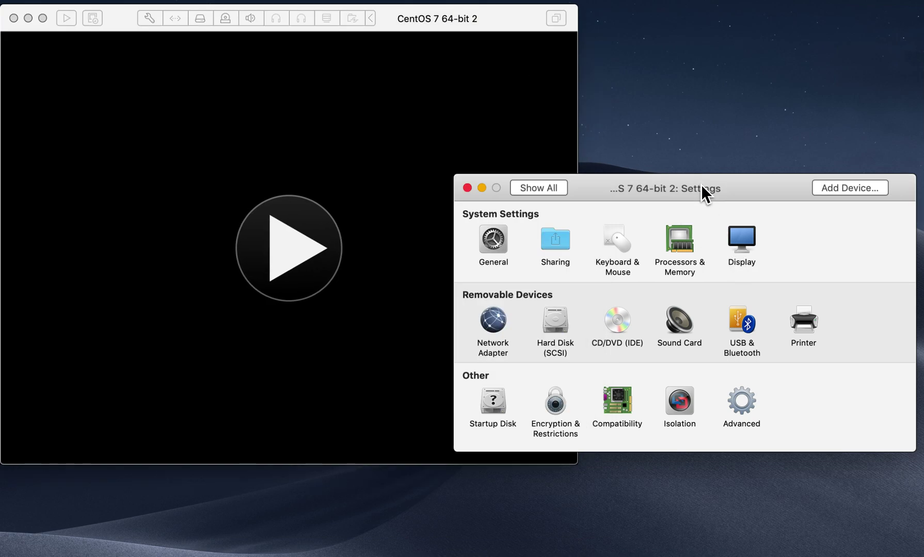
Step: Give the CentOS VM 4 processor cores and 6144 MB of memory
left_click(693, 246)
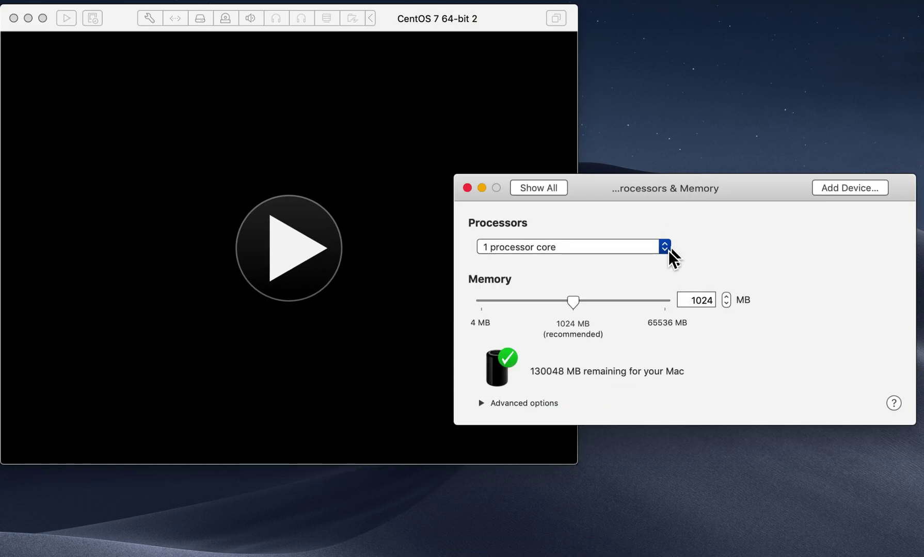
left_click(665, 250)
left_click(651, 286)
double_click(713, 297)
type("6144")
Step: Review the Network Adapter settings and go back to the full settings overview
left_click(545, 186)
left_click(494, 321)
left_click(537, 185)
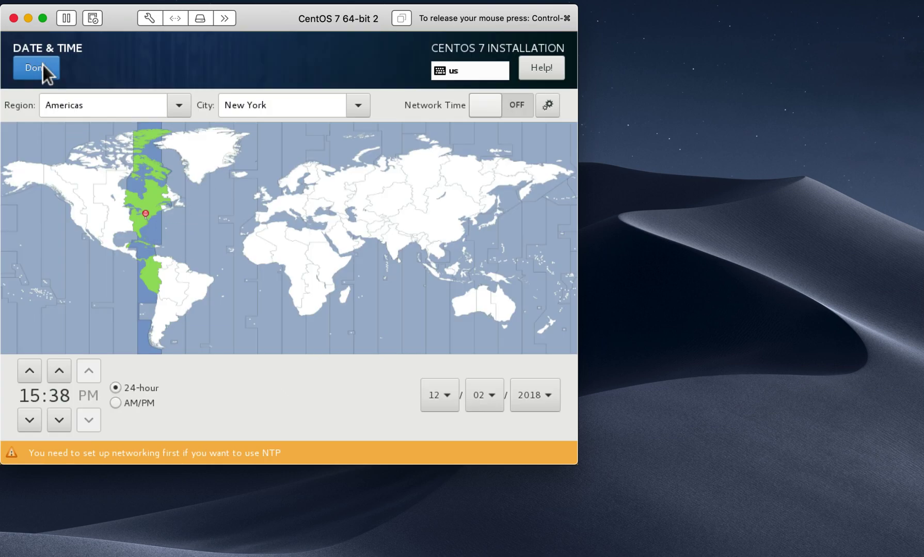
Step: Leave Date & Time and go to Installation Destination for the 200 GiB disk
left_click(43, 65)
scroll(244, 333, "down", 1)
left_click(222, 348)
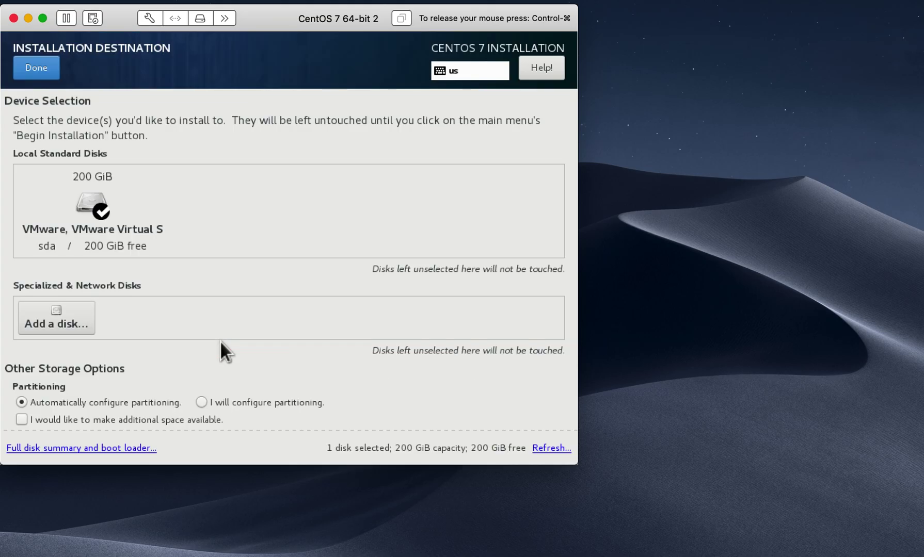
Step: Choose manual partitioning and auto-create the standard mount points
left_click(201, 403)
left_click(39, 65)
left_click(94, 151)
Step: Set the swap partition's desired capacity to 8192 KiB and save the volume group settings
left_click(83, 257)
left_click(310, 193)
left_click_drag(310, 194, 279, 188)
type("81")
type("92 Ki")
key("Delete")
key("Delete")
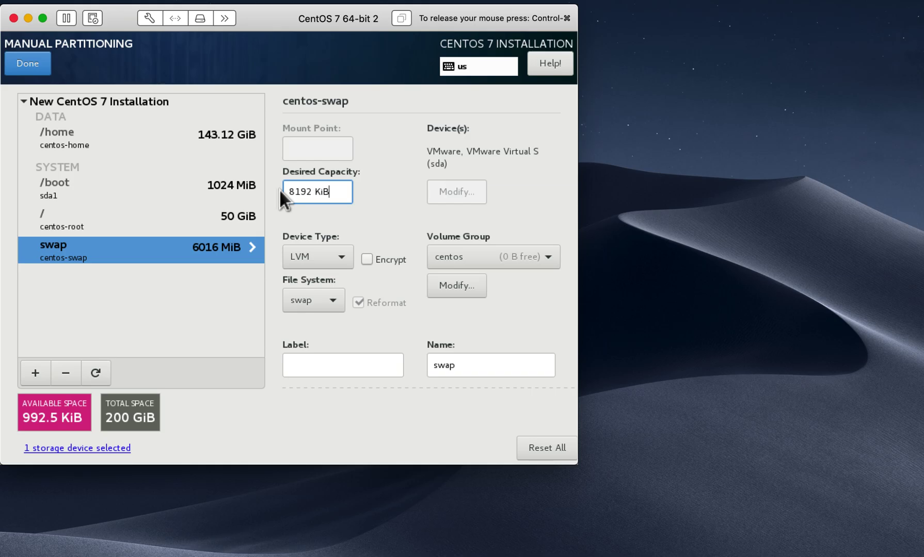
left_click(459, 285)
left_click(421, 372)
Step: Re-enter 8192 as the swap capacity and save the volume group settings again
left_click(313, 192)
key("BackSpace")
key("BackSpace")
key("BackSpace")
key("BackSpace")
type("8192")
left_click(451, 291)
left_click(437, 372)
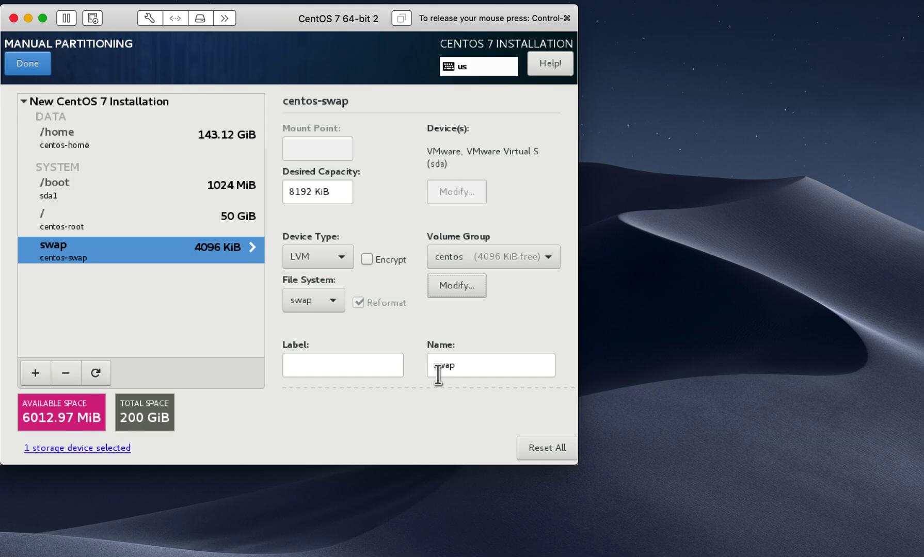
Step: Accept the partition changes and switch the Ethernet connection on
left_click(27, 62)
left_click(515, 372)
left_click(243, 392)
left_click(534, 119)
Step: Change the host name to 'qradarce'
left_click(112, 417)
key("BackSpace")
key("BackSpace")
key("BackSpace")
key("BackSpace")
key("BackSpace")
key("BackSpace")
key("BackSpace")
key("BackSpace")
key("BackSpace")
type("qradarce")
Step: Switch the ens33 connection's IPv4 method to Manual
left_click(502, 367)
left_click(401, 119)
left_click(487, 154)
left_click(347, 195)
Step: Add address 172.16.60.12/255.255.255.0, gateway 172.16.60.2, and DNS 9.9.9.9,8.8.8.8
left_click(518, 206)
type("172.16.60.12")
left_click(219, 221)
type("255.255.255.0")
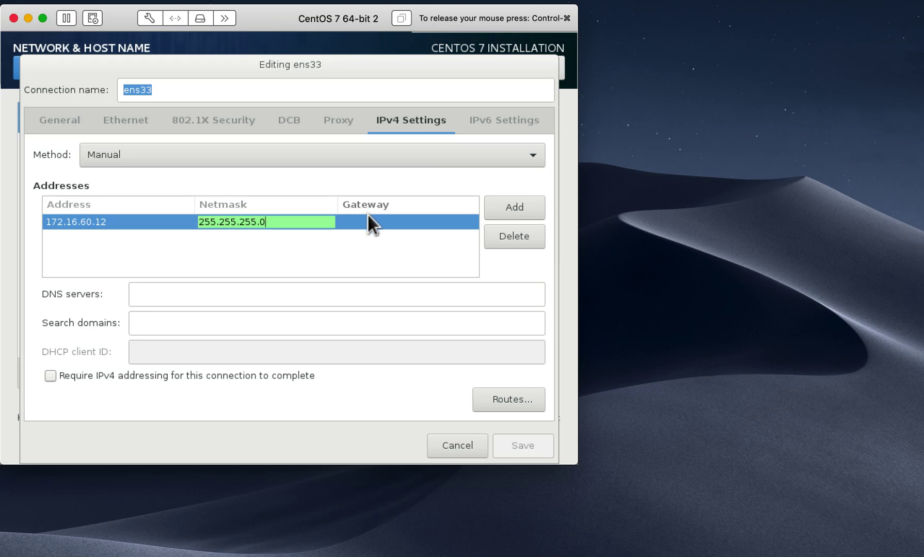
left_click(369, 220)
type("172.16.60.2")
left_click(516, 202)
left_click(161, 302)
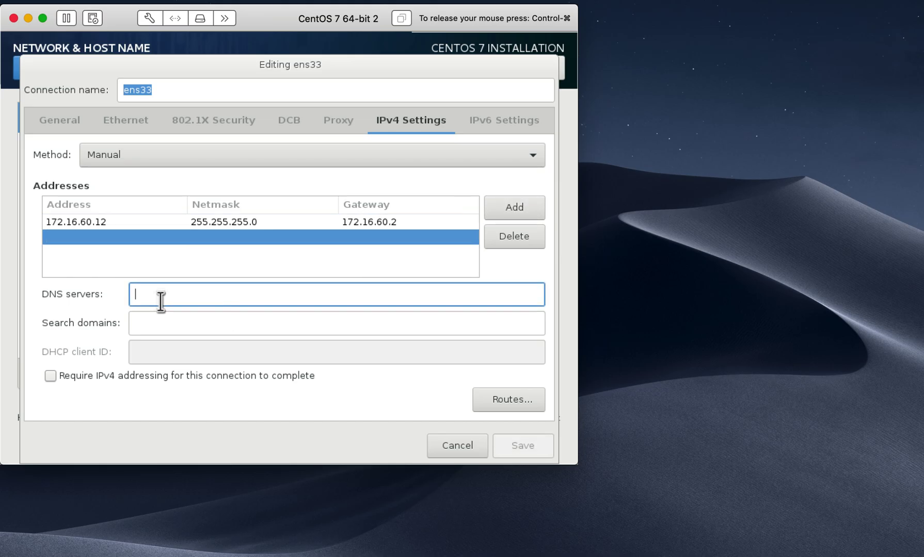
type("9.9.9.9,8.8.8.8")
Step: Delete the blank address row, check the General tab, and save the ens33 connection
left_click(513, 236)
left_click(49, 119)
left_click(50, 124)
left_click(420, 119)
left_click(519, 441)
Step: Begin the installation, set and confirm the root password, then release the mouse
left_click(32, 66)
left_click(541, 432)
left_click(216, 166)
type("centos")
left_click(278, 158)
type("centos")
left_click(31, 58)
key("ctrl+super")
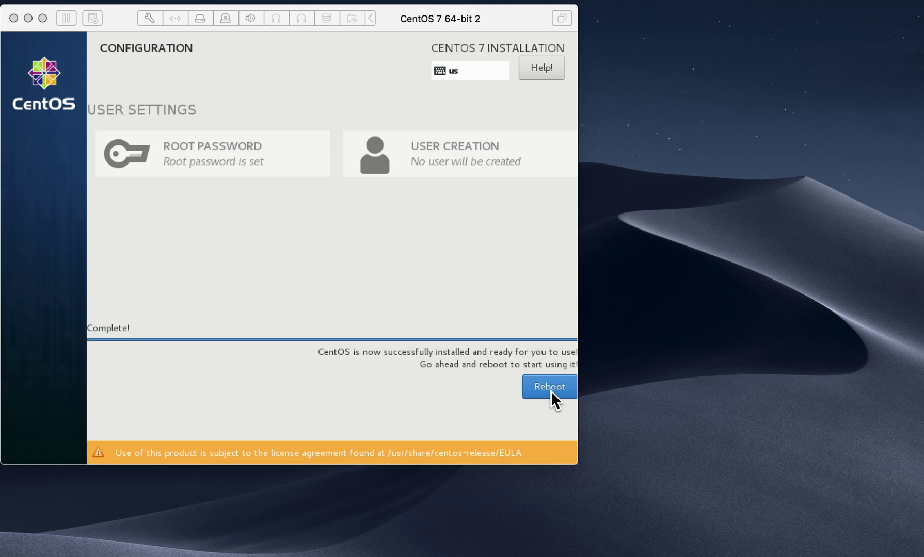